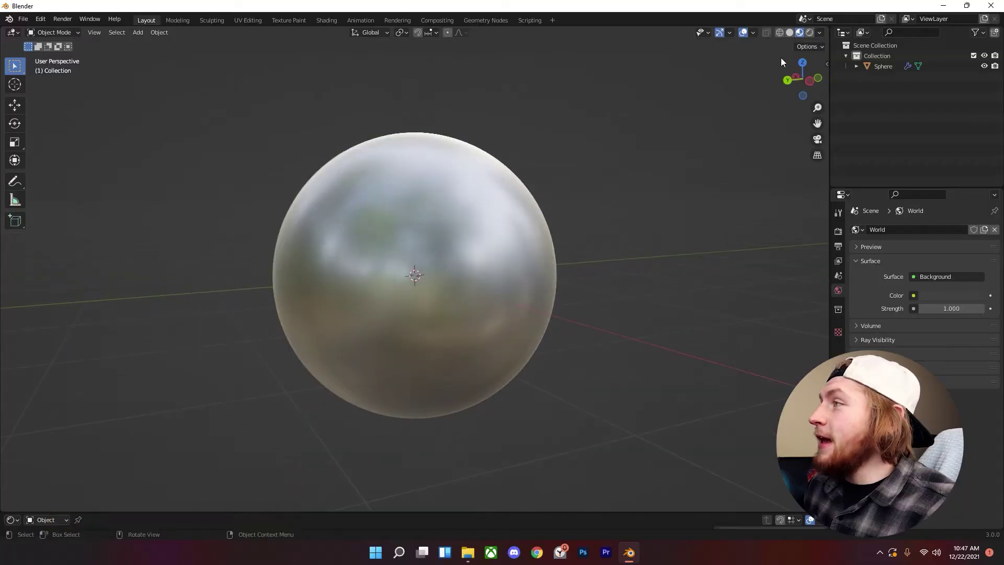
Change the viewport preview HDRI from the warm interior one to the dark studio HDRI.
scroll(706, 110, down, 2)
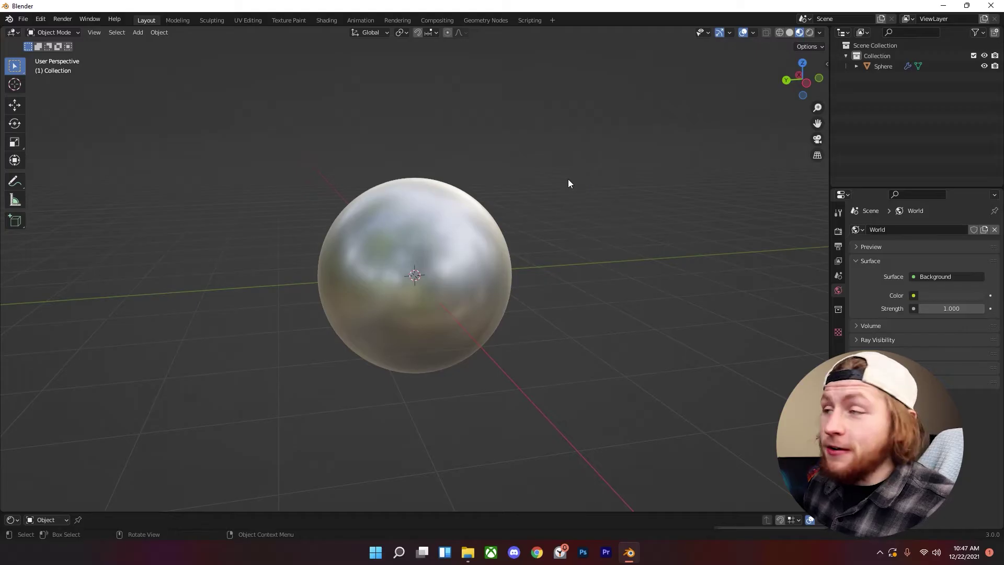
click(819, 33)
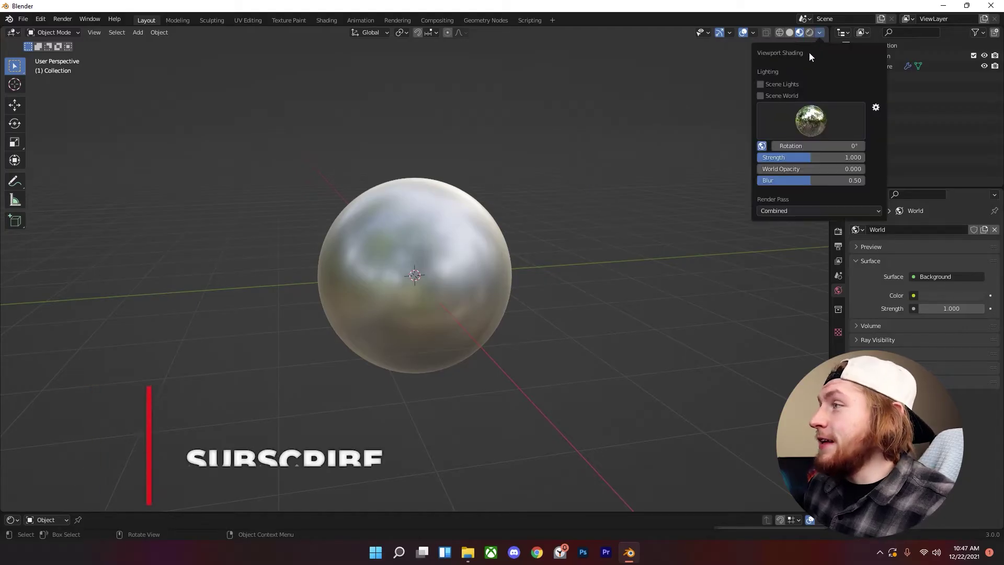
click(799, 114)
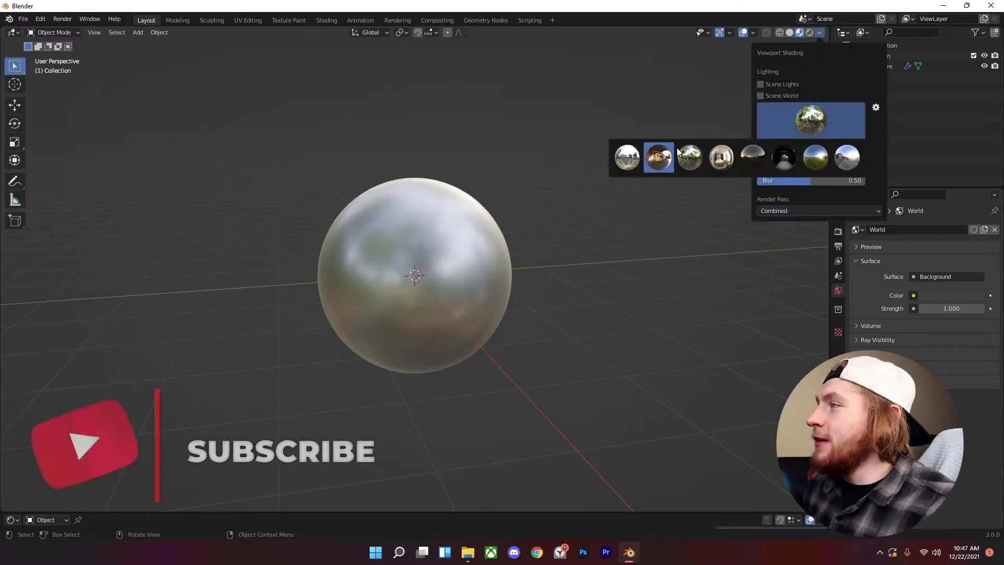
click(661, 157)
click(817, 127)
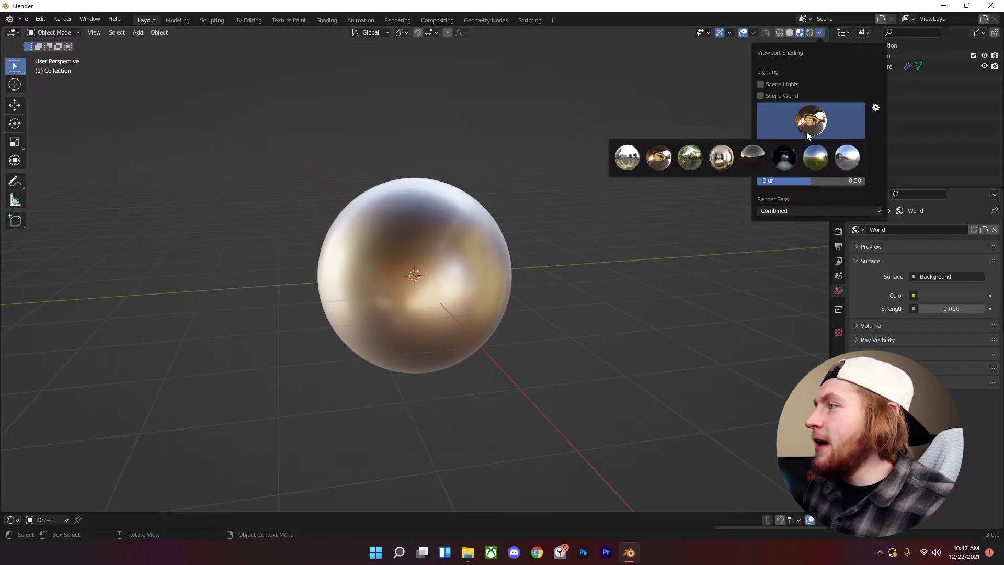
click(795, 160)
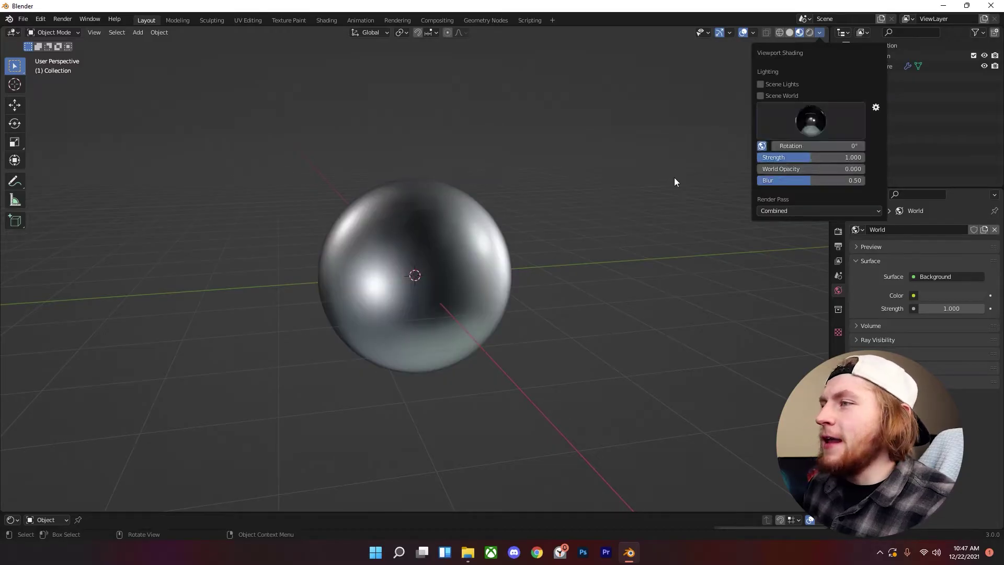
Orbit and zoom around the sphere to inspect its dark chrome look.
scroll(674, 177, down, 3)
mouse_move(562, 196)
middle_down()
mouse_move(478, 234)
mouse_move(544, 278)
mouse_move(619, 265)
mouse_move(505, 293)
middle_up()
scroll(479, 234, up, 5)
scroll(623, 269, down, 2)
scroll(623, 269, up, 3)
scroll(417, 271, up, 3)
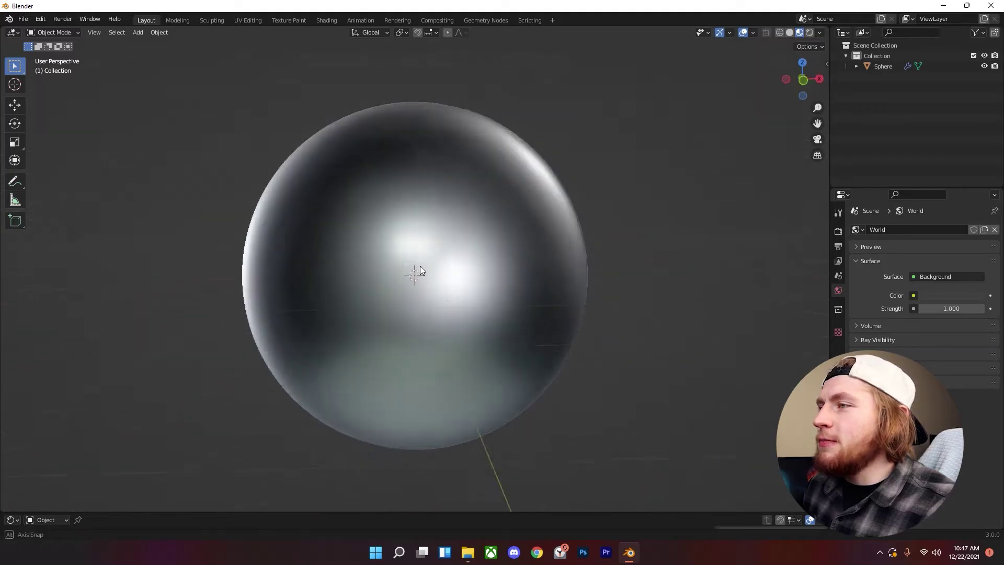
scroll(403, 267, down, 5)
middle_drag(403, 267, 644, 272)
Reopen the viewport shading popover's preview HDRI choices.
scroll(561, 278, down, 3)
scroll(569, 273, up, 4)
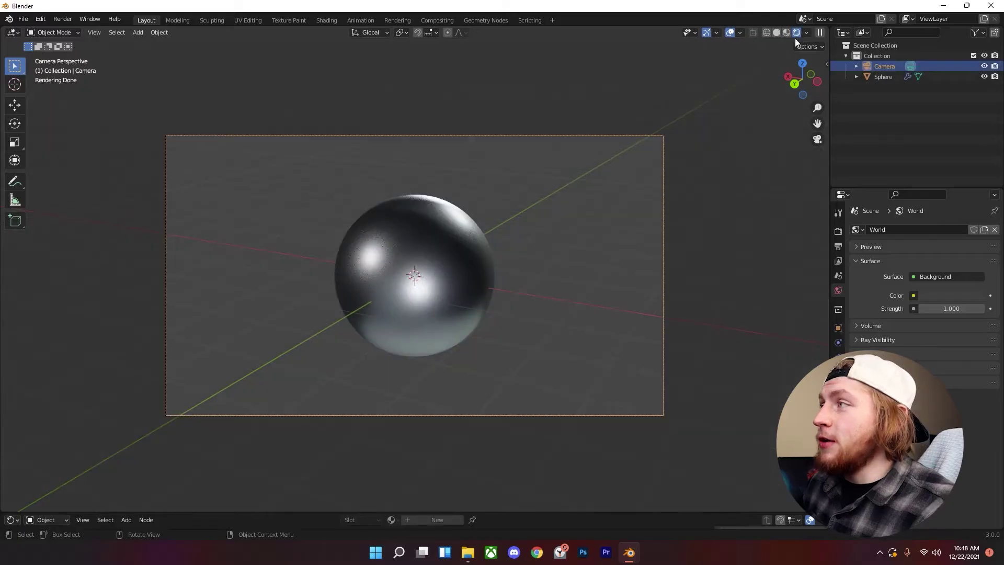
click(806, 33)
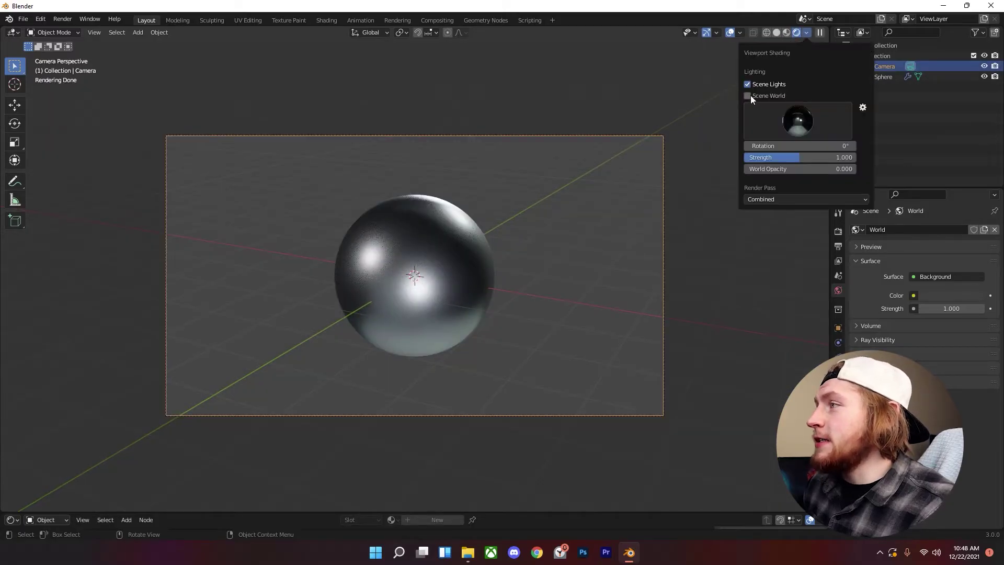
click(798, 118)
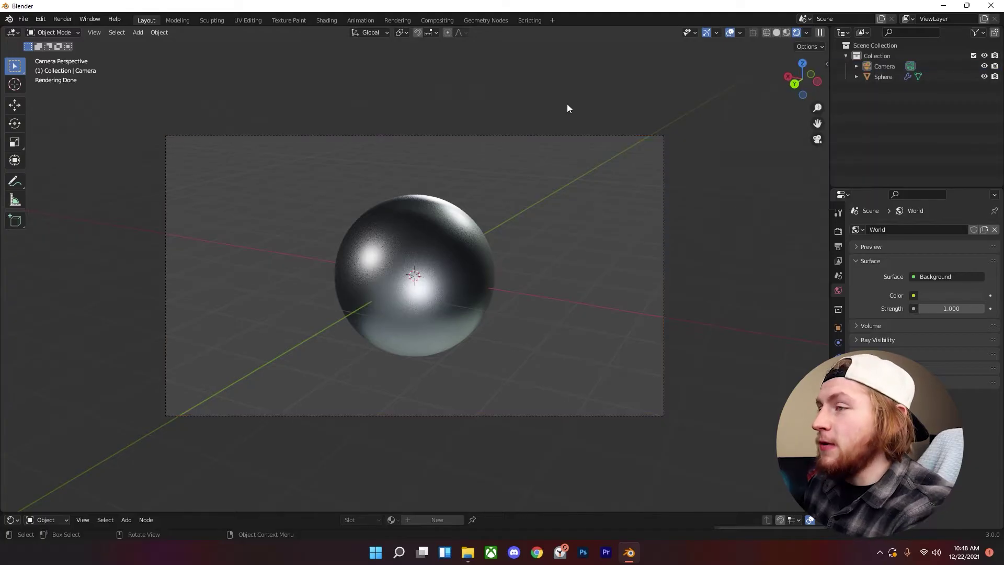
Render a test frame with F12, close it, and make room for an editor below the viewport.
key(F12)
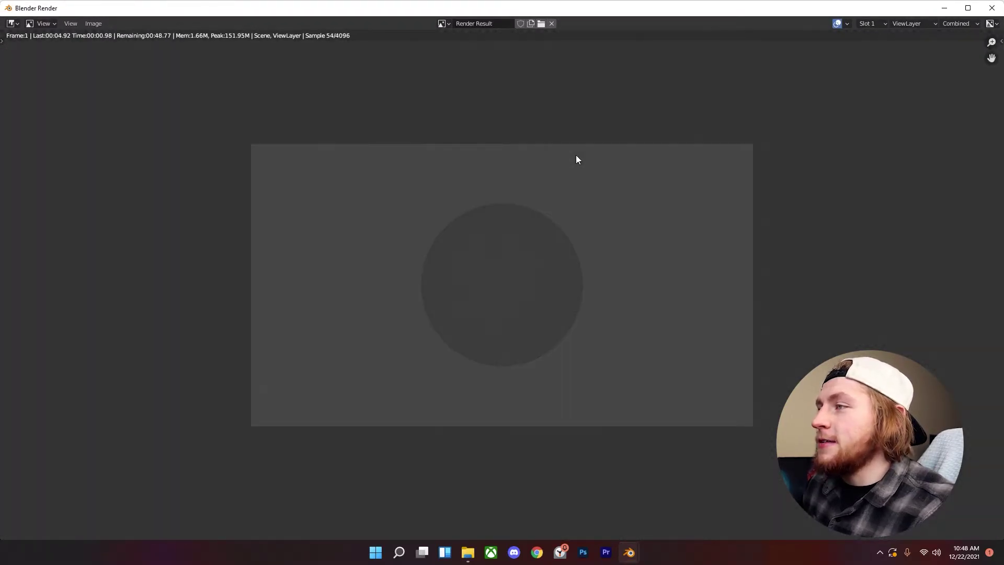
scroll(576, 155, up, 2)
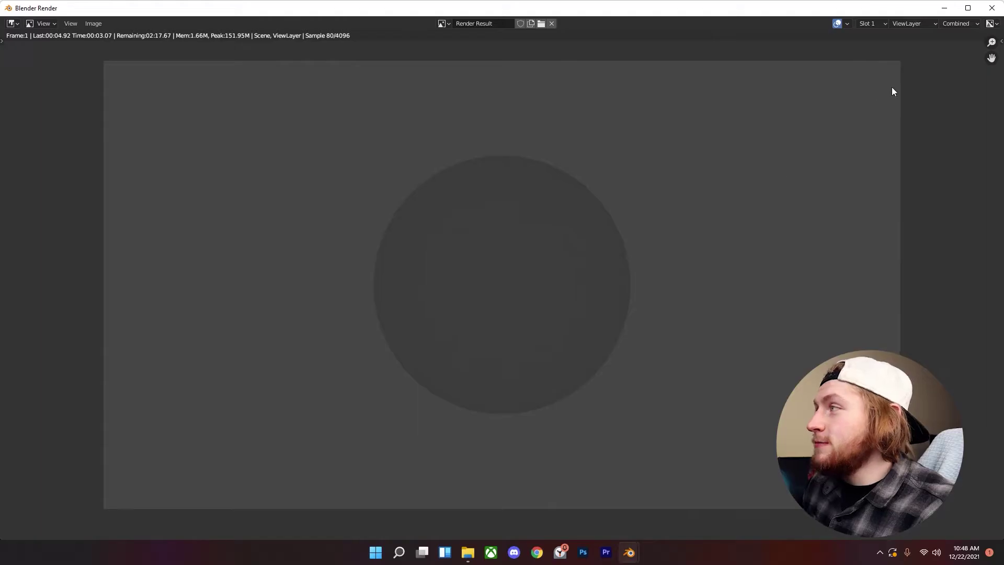
key(Escape)
drag(544, 513, 571, 385)
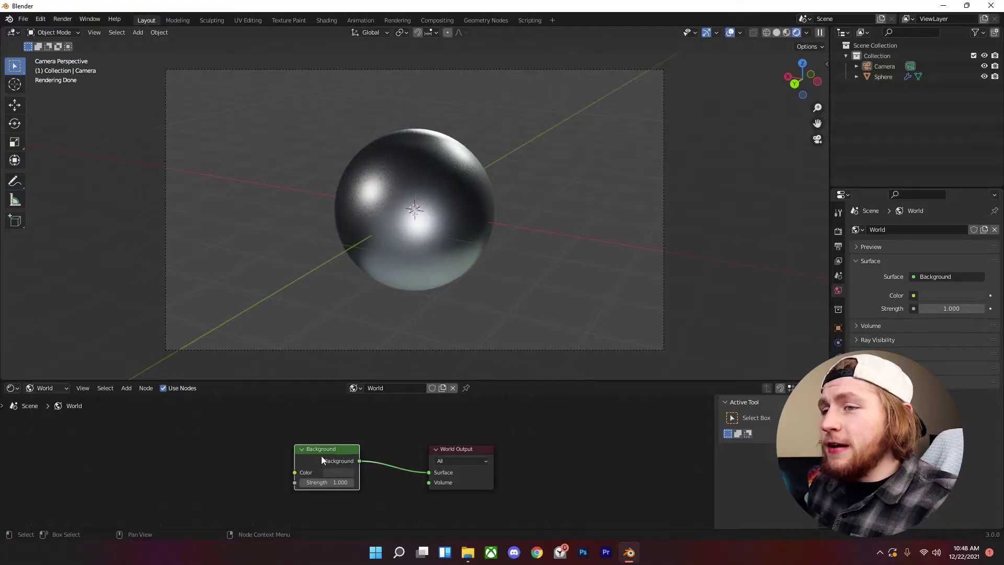
Add an Environment Texture node and wire its Color into the Background node's Color.
drag(321, 456, 335, 452)
click(52, 391)
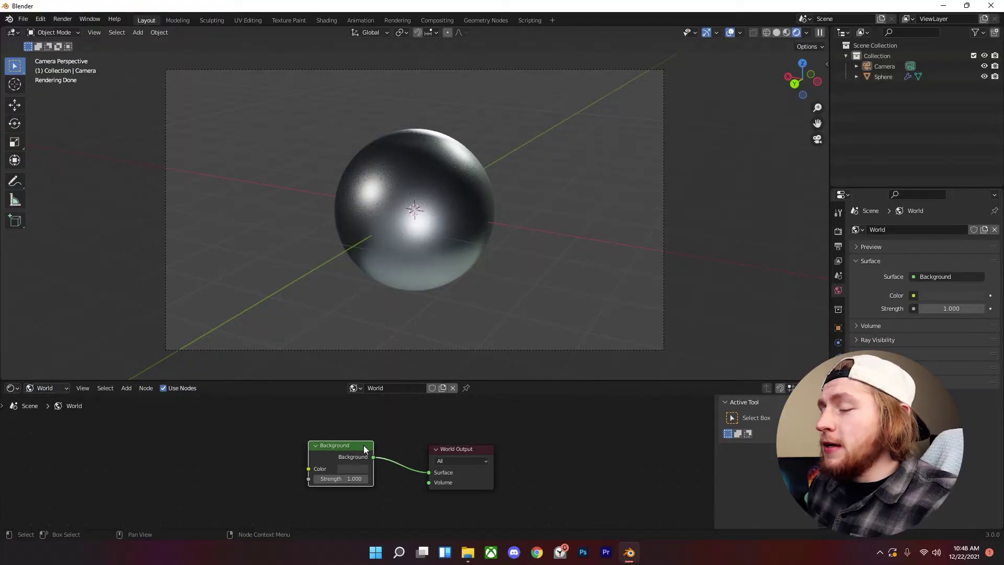
scroll(355, 440, down, 3)
key(shift+a)
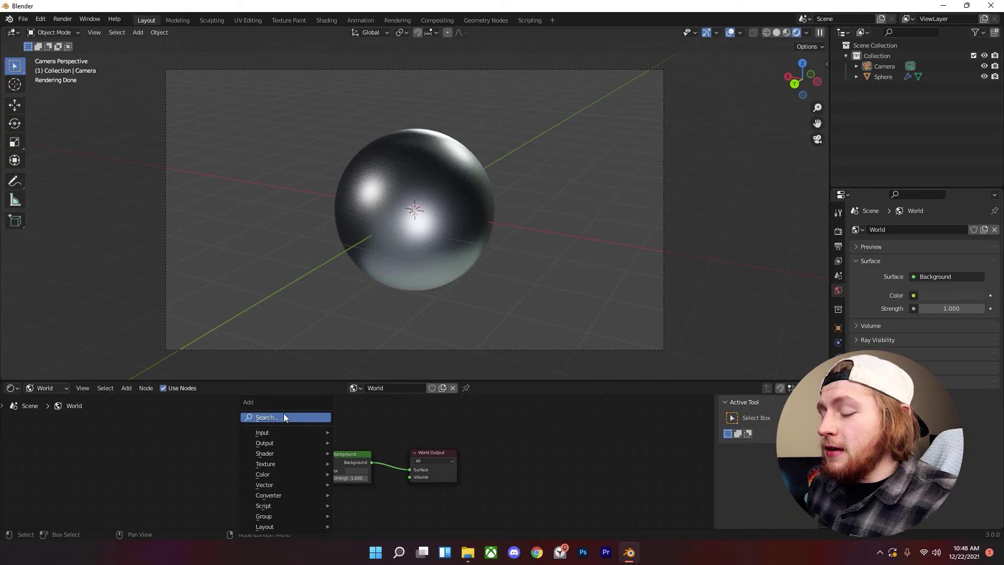
click(284, 417)
text(environment)
key(Return)
click(274, 451)
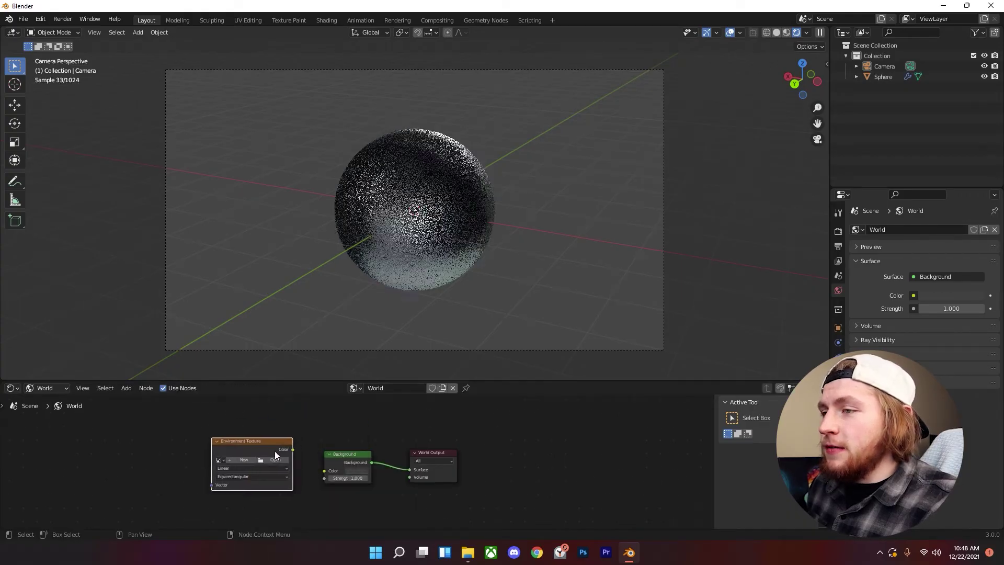
drag(291, 449, 324, 471)
Centre the node view and browse for the environment texture's image.
scroll(332, 451, up, 1)
middle_drag(332, 449, 383, 454)
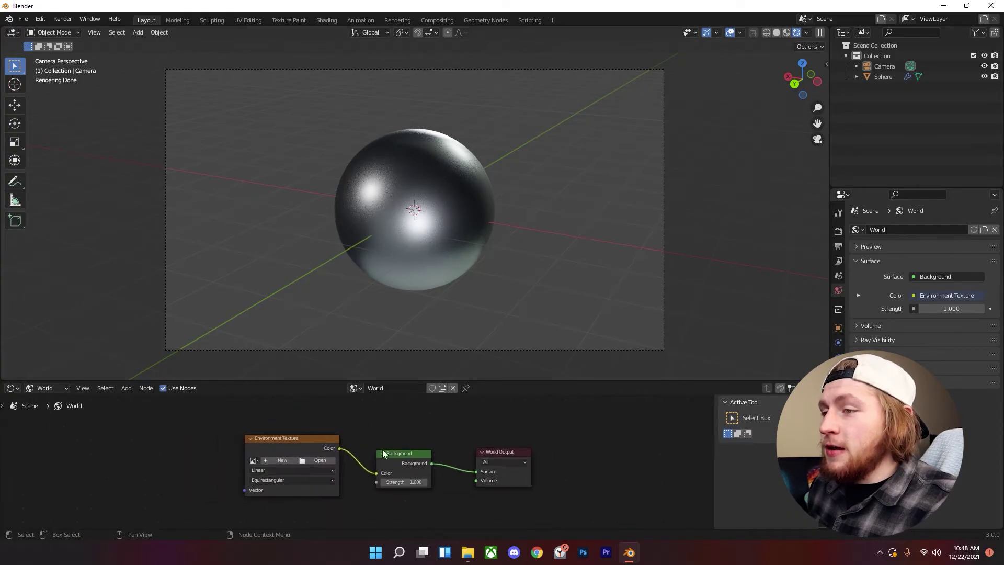
click(316, 460)
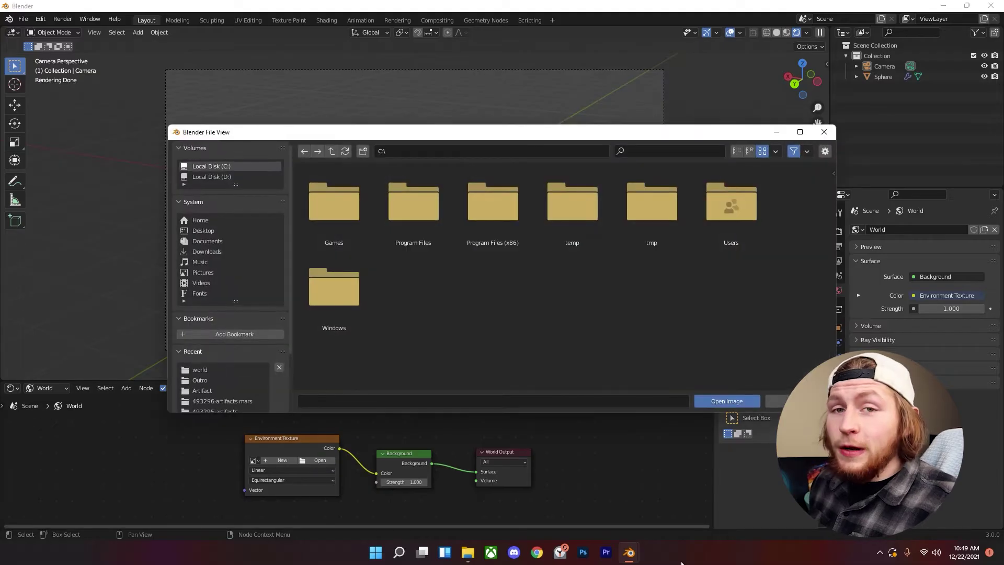
Search Windows for 'blender' and open the folder holding its shortcut.
mouse_move(409, 554)
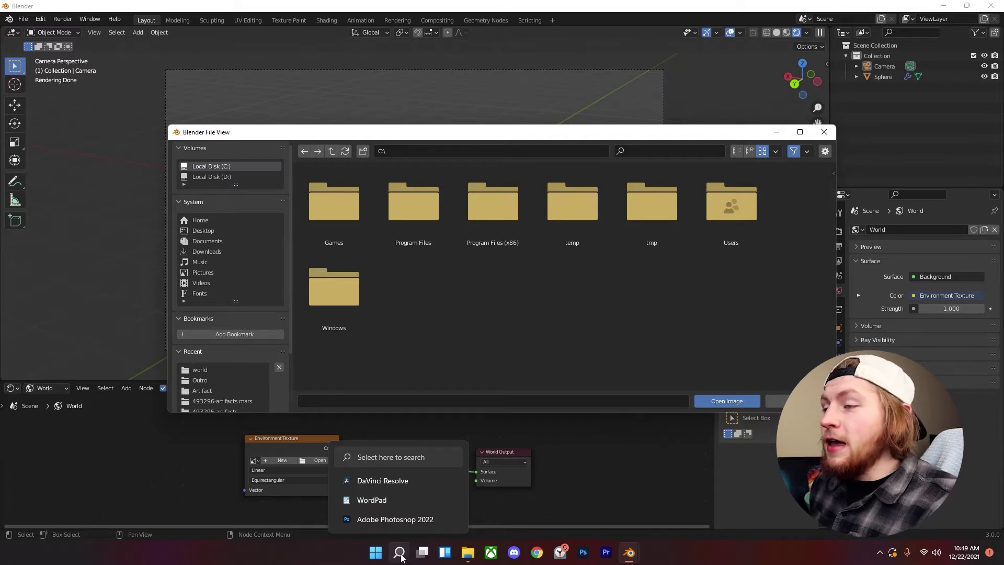
click(400, 553)
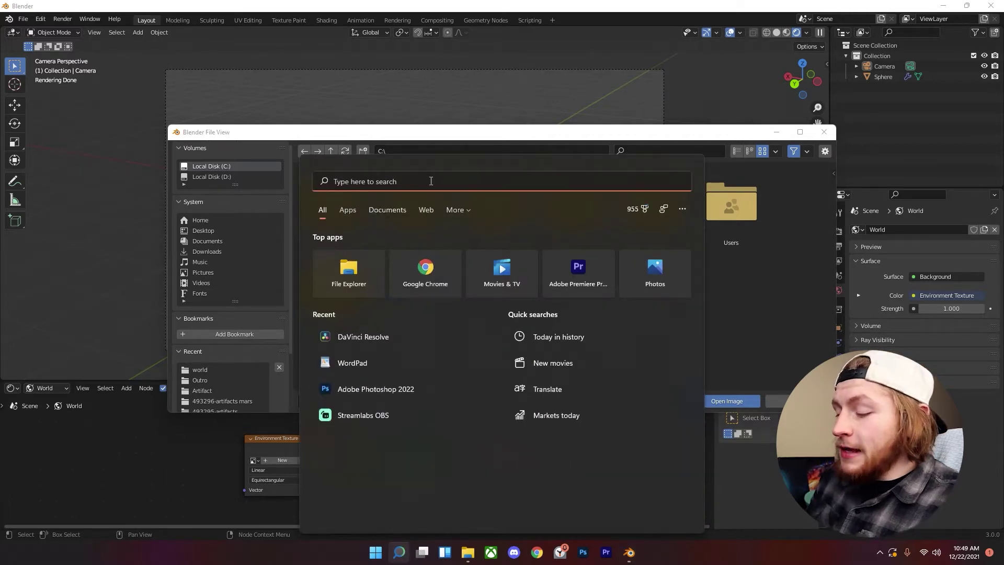
text(blender)
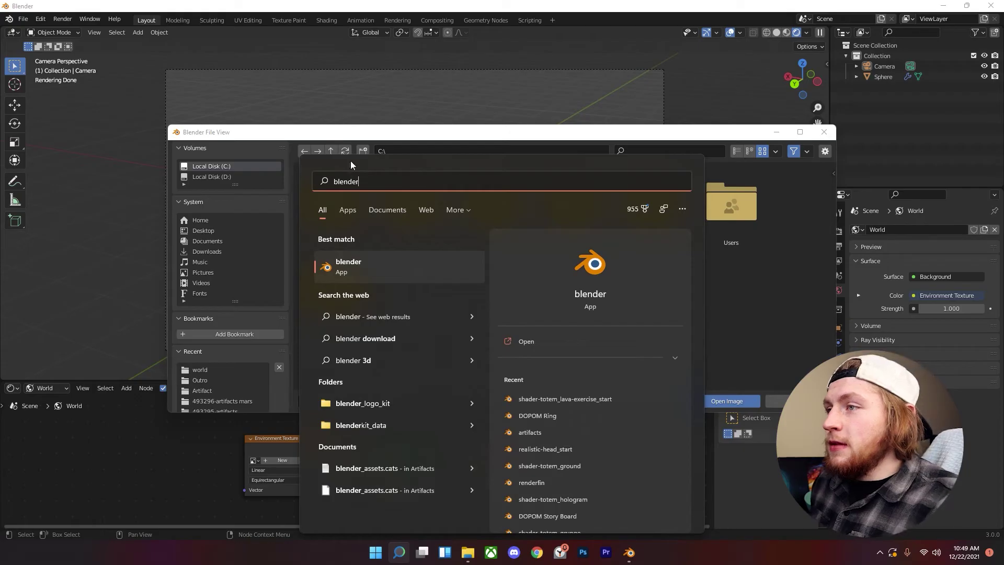
right_click(372, 266)
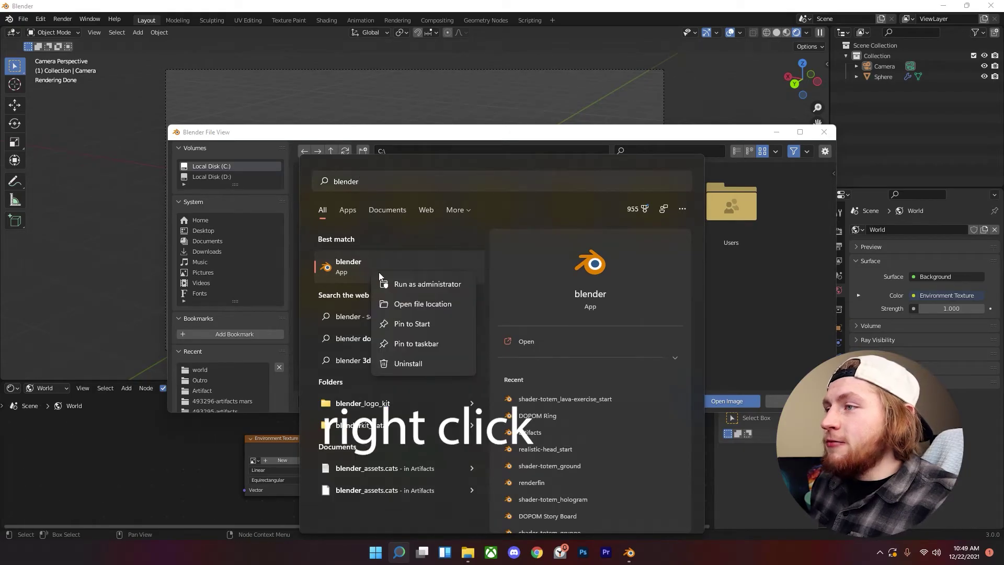
click(416, 305)
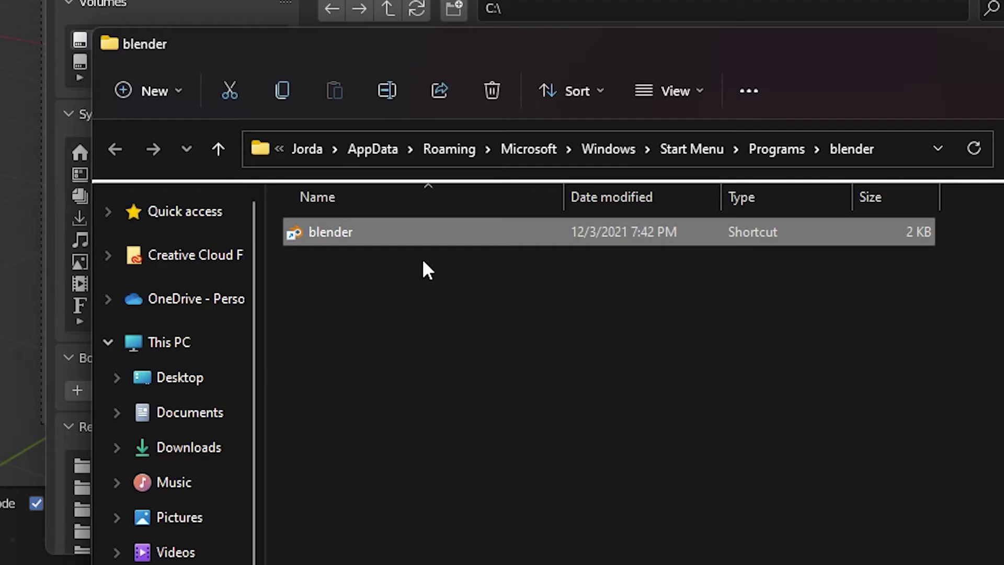
Open Blender's install folder and go into 3.0 > datafiles > studiolights.
right_click(397, 231)
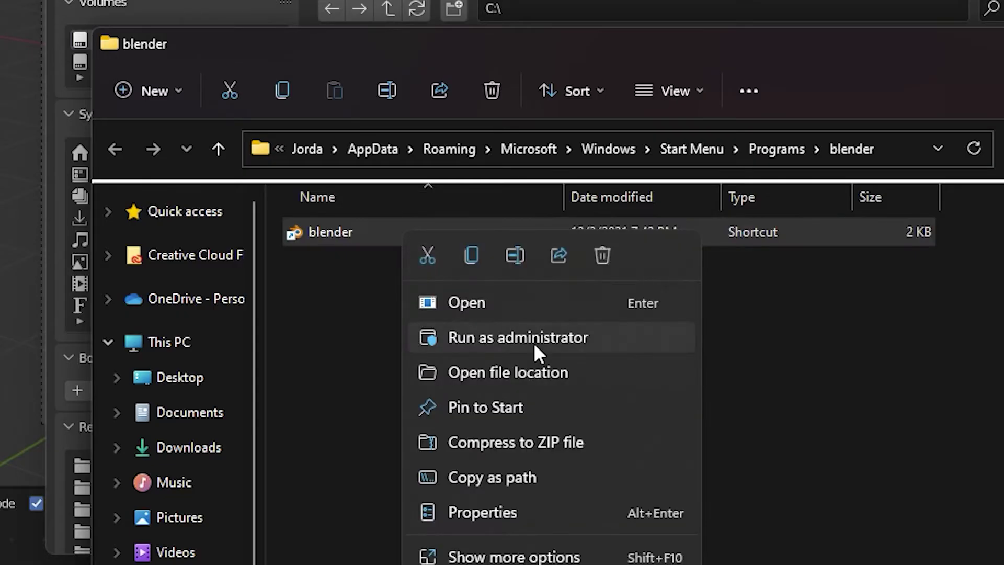
click(542, 371)
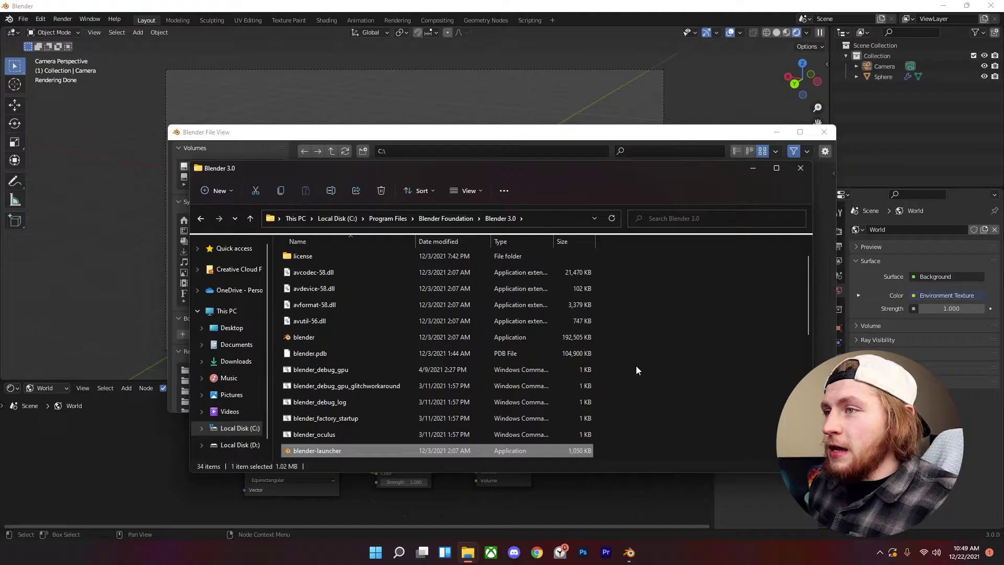
scroll(394, 302, up, 2)
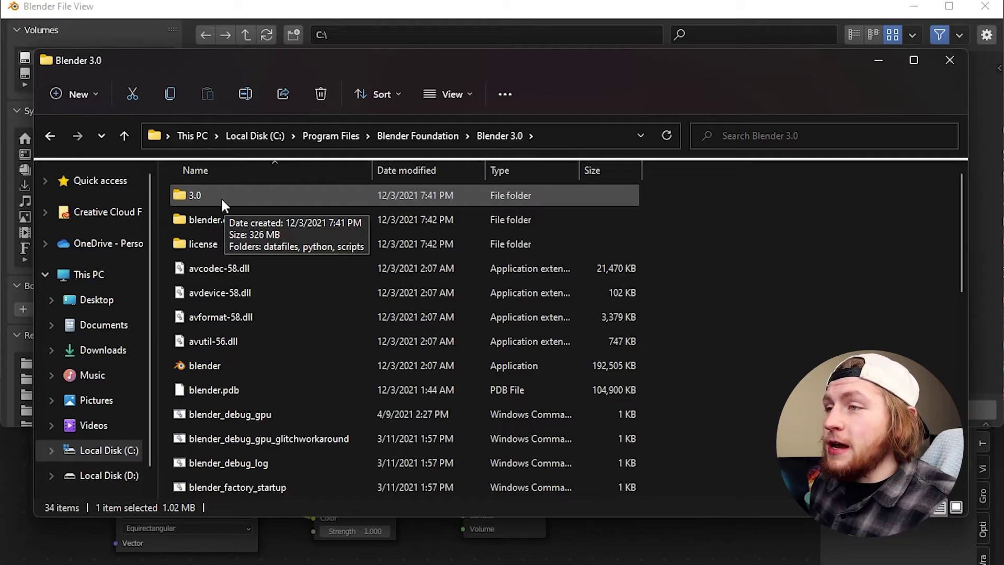
double_click(220, 196)
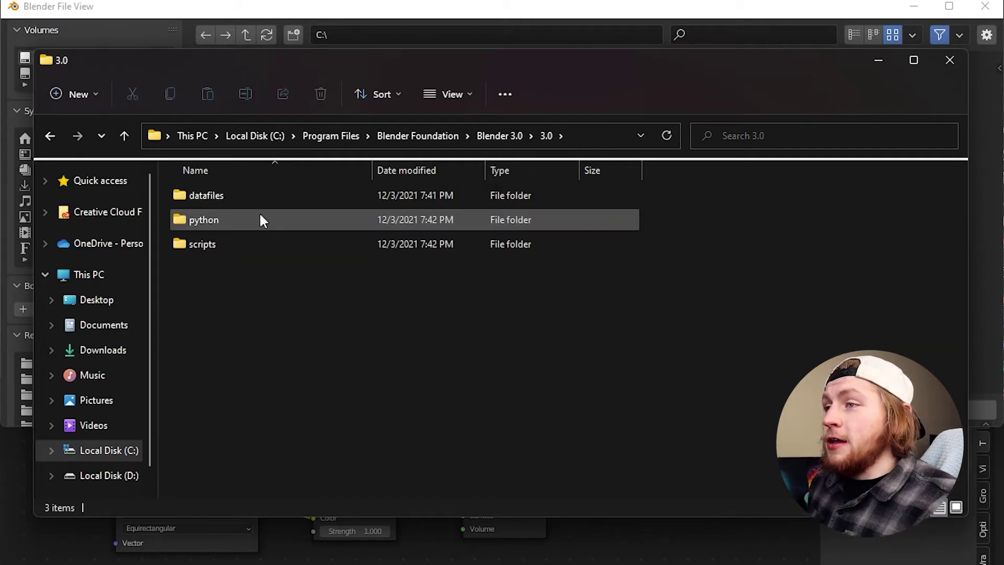
double_click(232, 194)
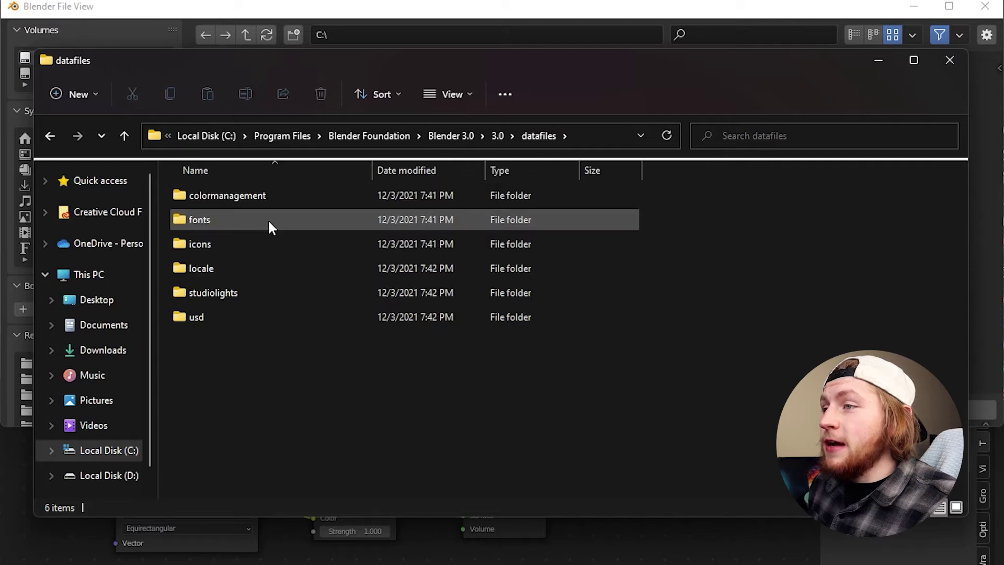
double_click(243, 297)
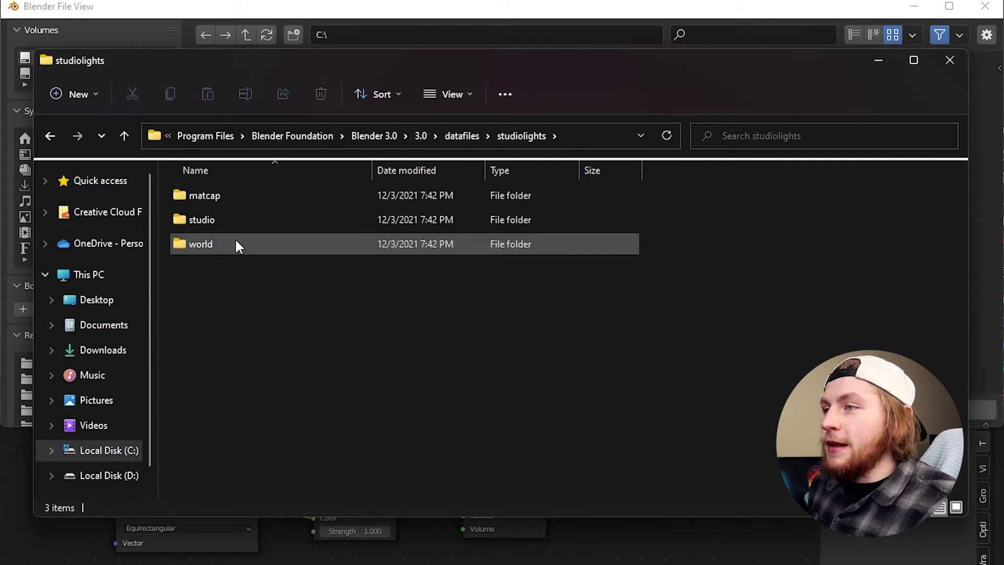
Look through the world, studio and matcap folders inside studiolights.
double_click(222, 245)
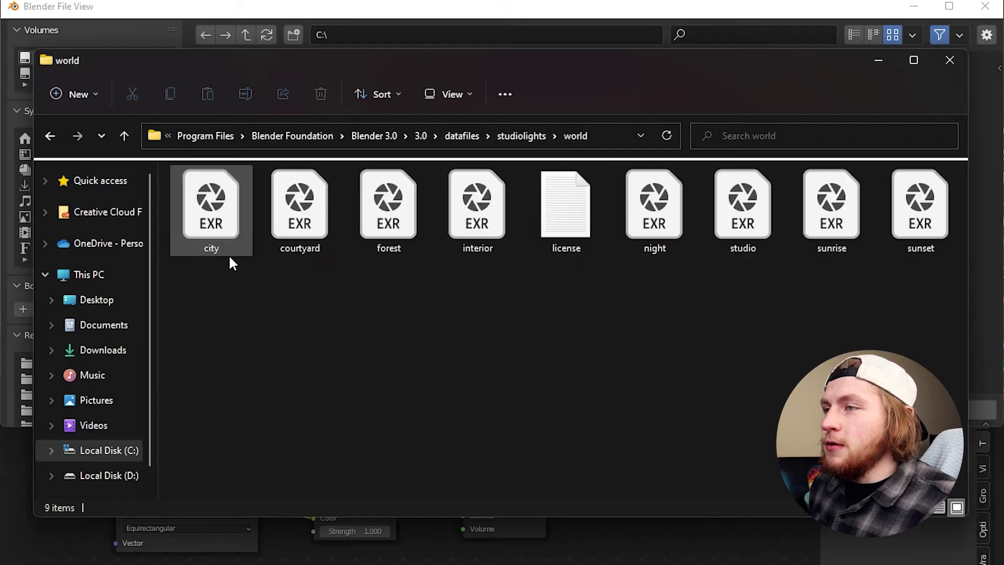
drag(229, 312, 449, 277)
key(alt+Left)
double_click(241, 215)
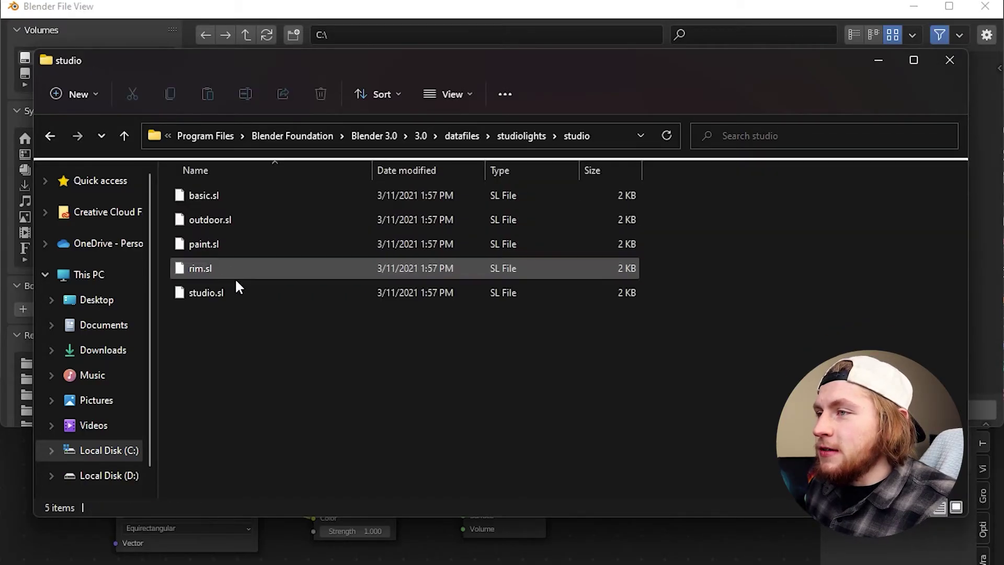
click(52, 137)
double_click(208, 194)
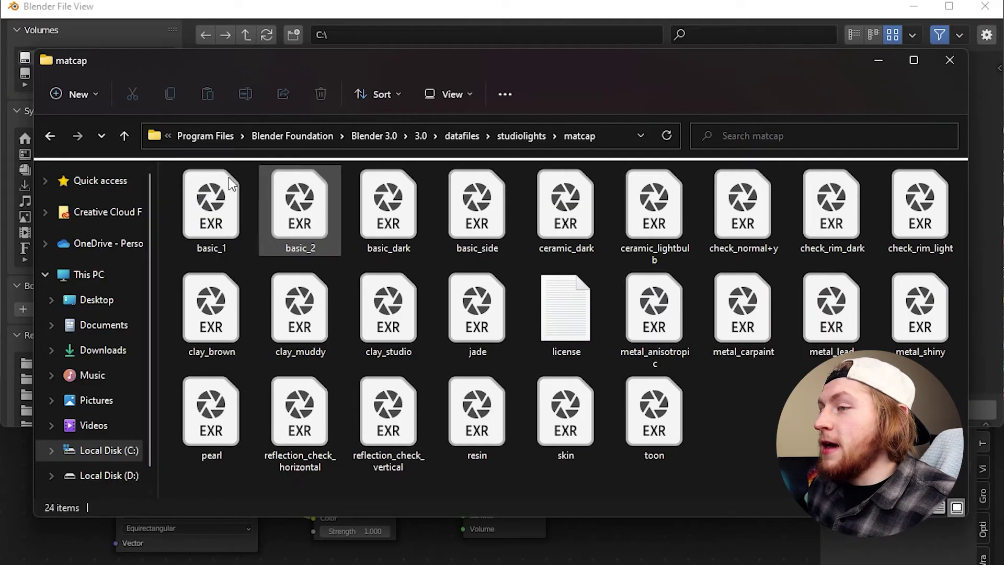
click(51, 136)
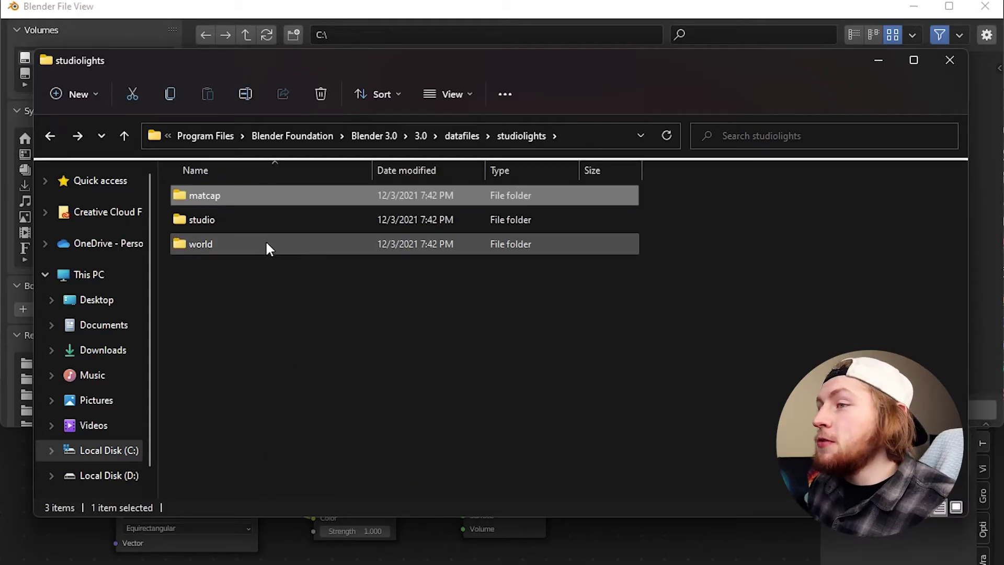
Select studio.exr in the world folder and move Explorer aside to reveal Blender.
mouse_move(262, 241)
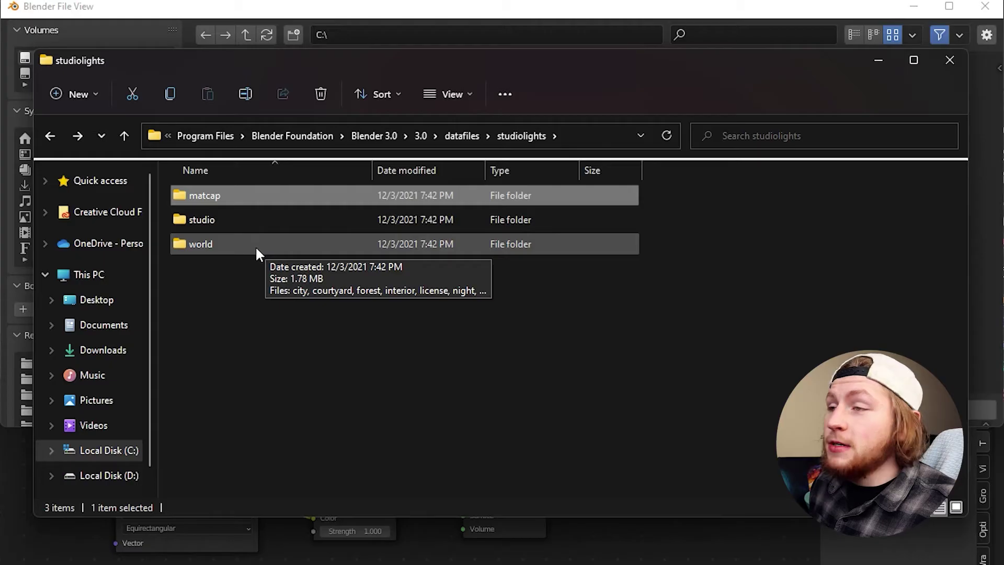
double_click(224, 247)
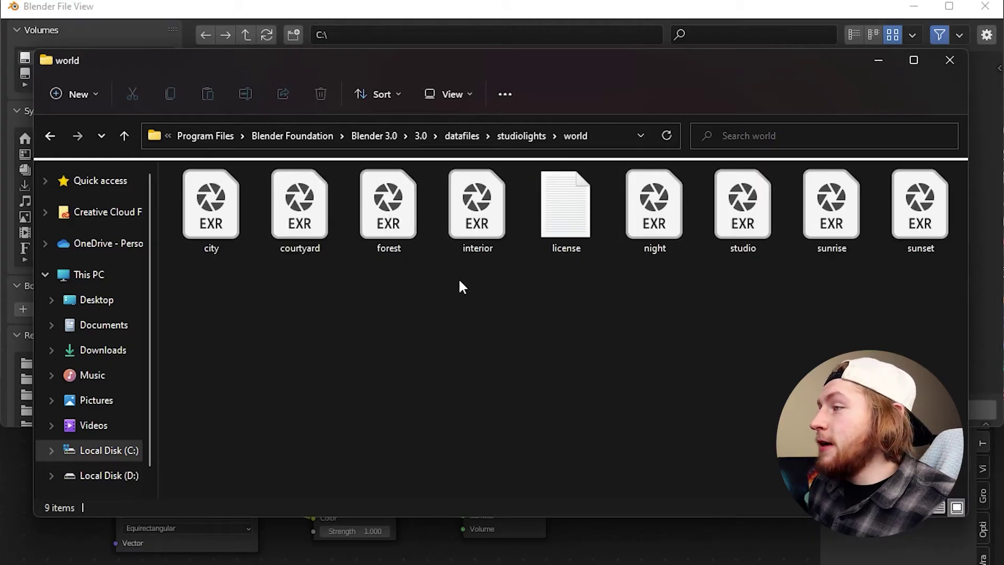
click(735, 230)
drag(753, 68, 569, 252)
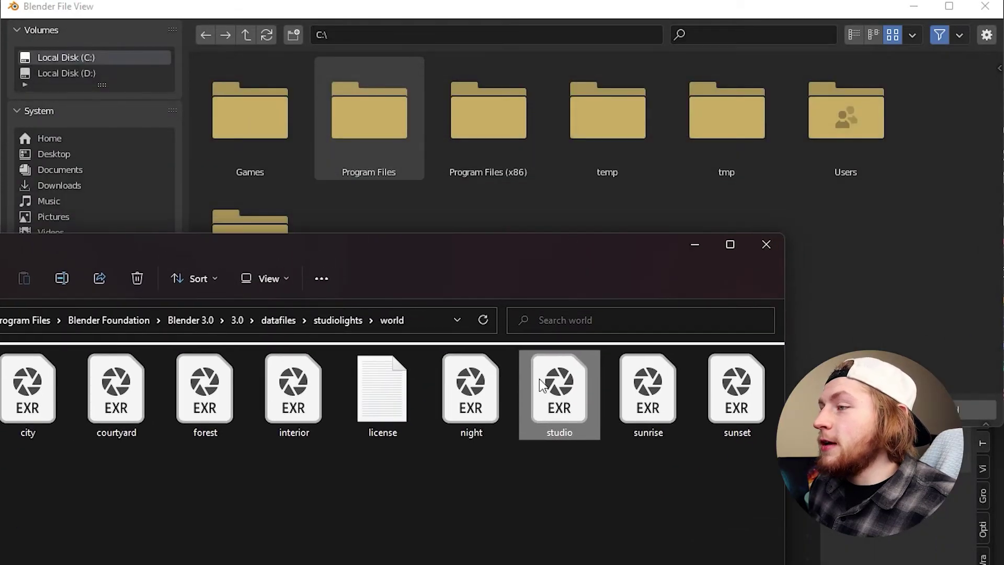
Load studio.exr into the World's Environment Texture node.
drag(555, 405, 475, 195)
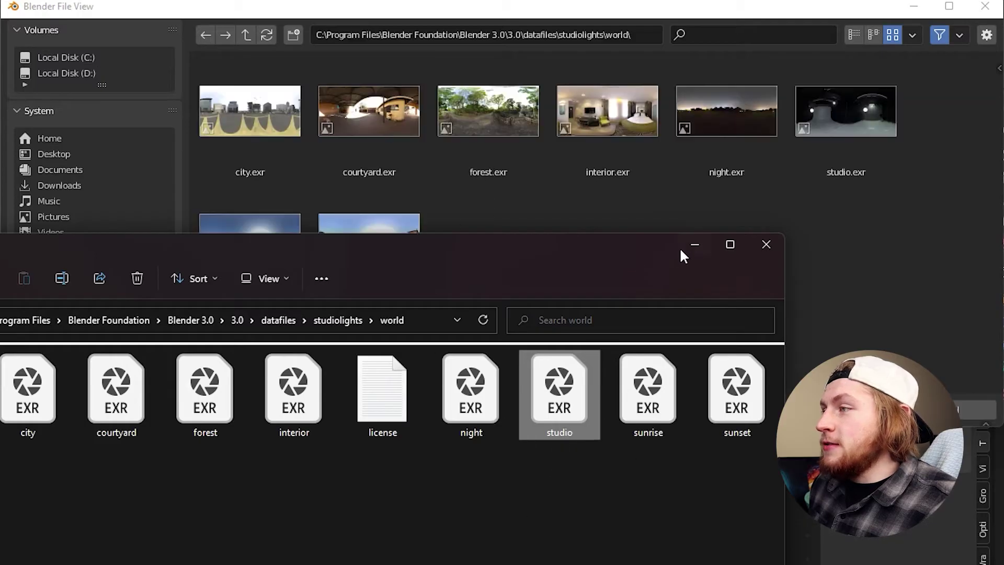
click(694, 245)
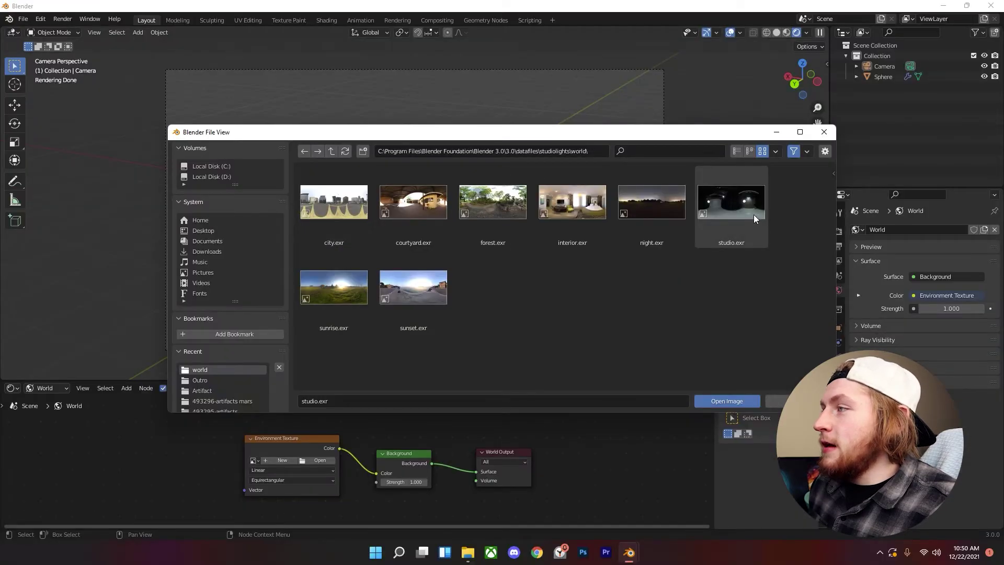
click(878, 127)
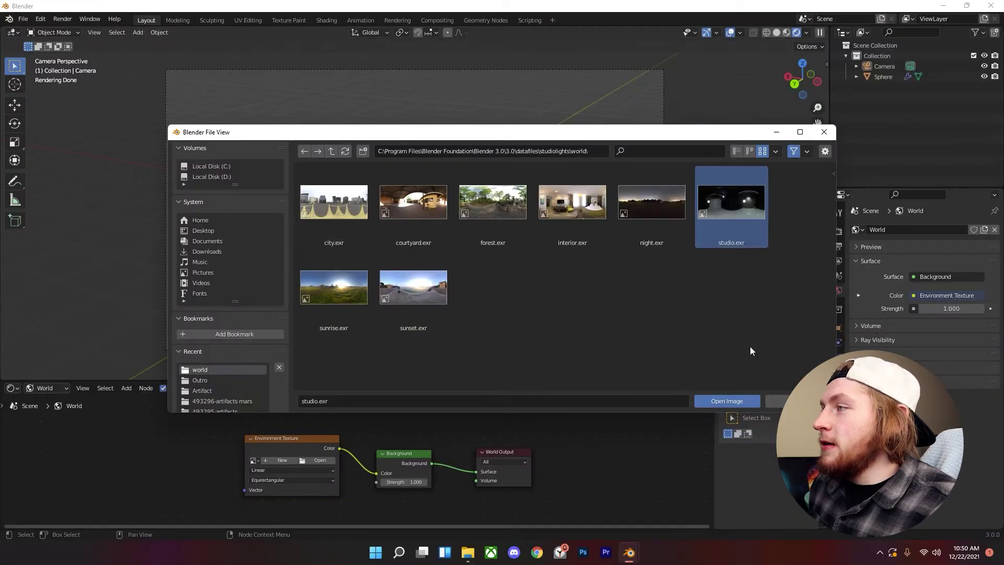
click(733, 399)
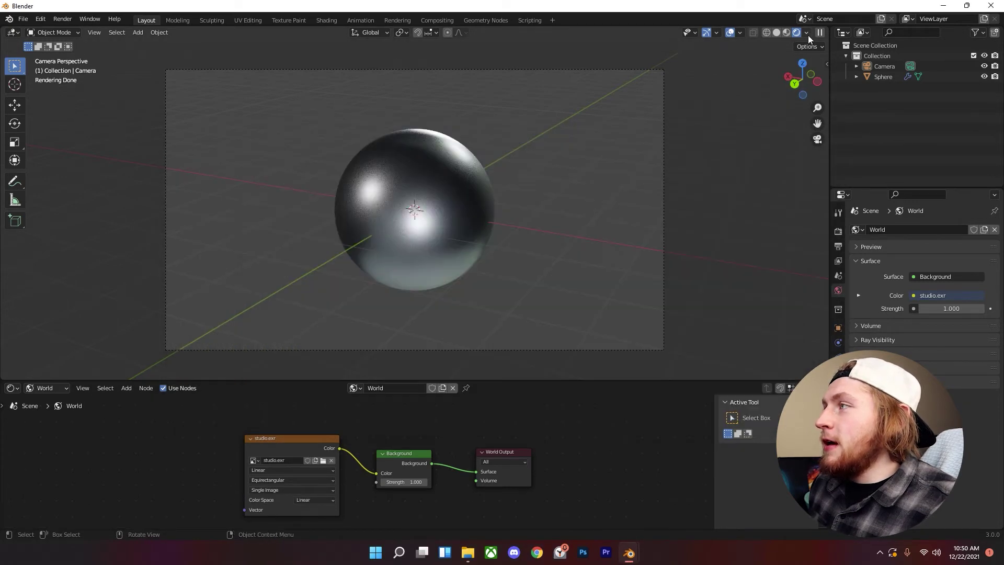
Turn on Scene World in viewport shading, orbit the sphere, then return to camera view.
click(806, 33)
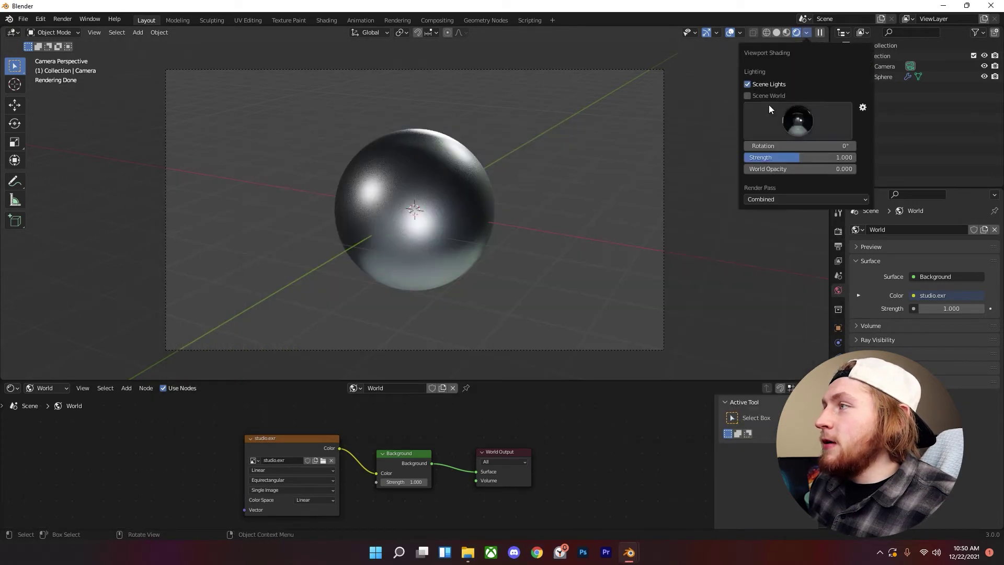
click(747, 96)
middle_drag(594, 127, 504, 196)
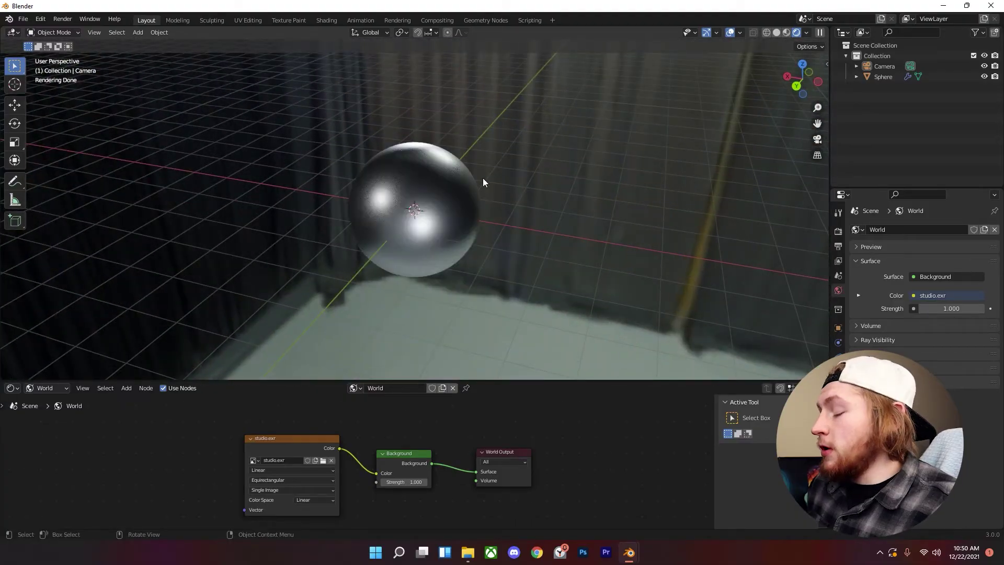
key(KP_0)
Render the camera frame with F12 and zoom in on the sphere's studio.exr reflections.
key(F12)
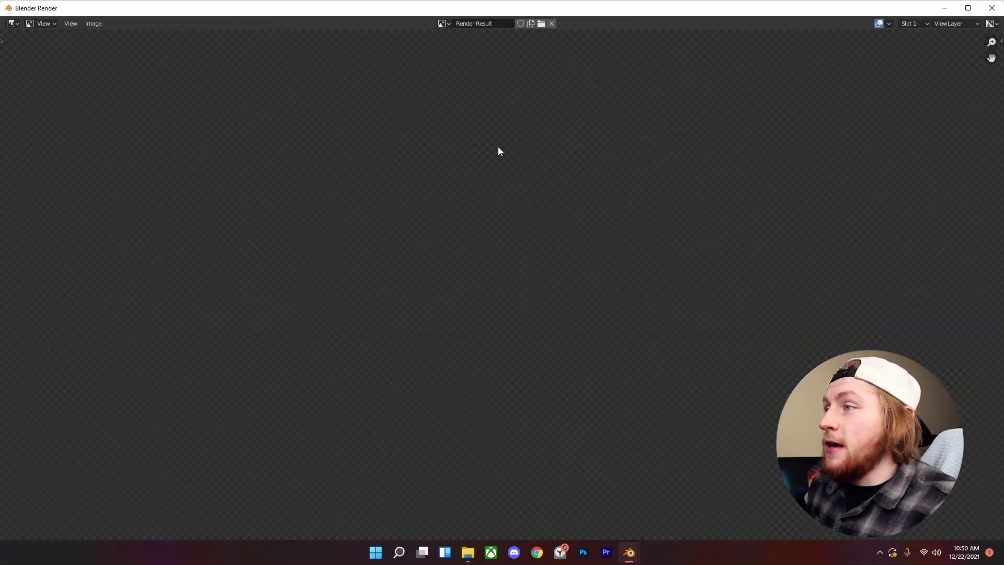
scroll(613, 272, down, 5)
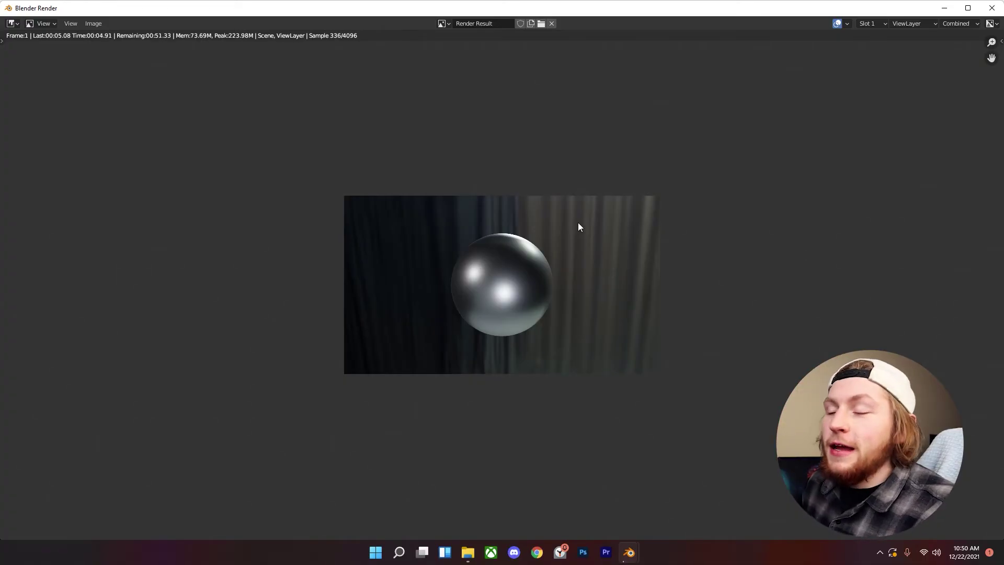
scroll(582, 217, up, 2)
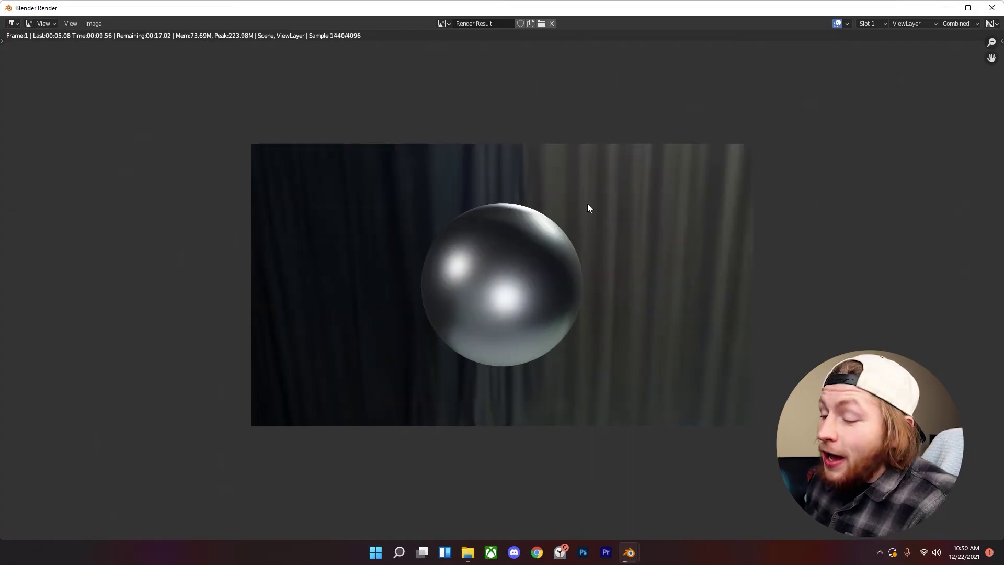
scroll(543, 224, down, 2)
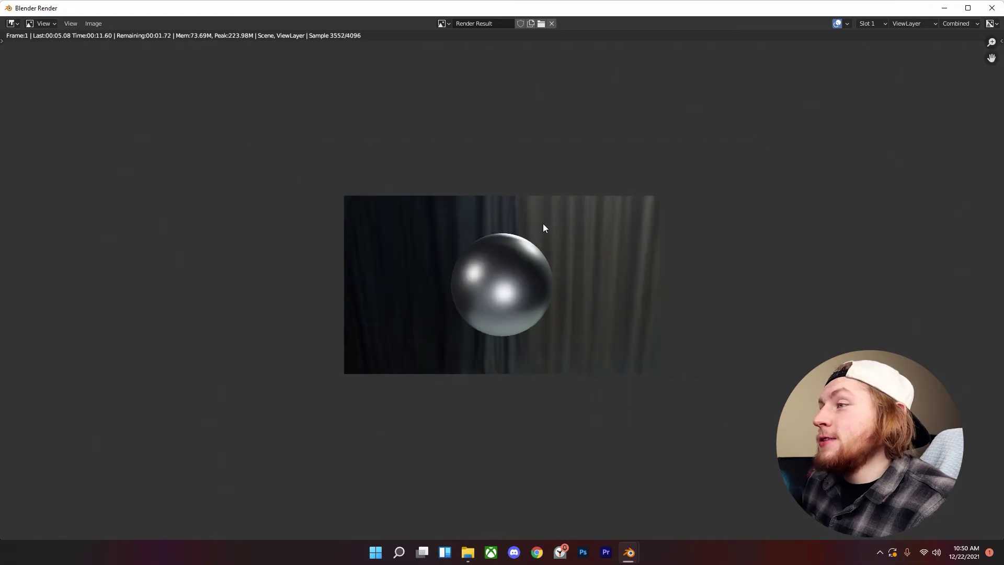
scroll(539, 229, up, 2)
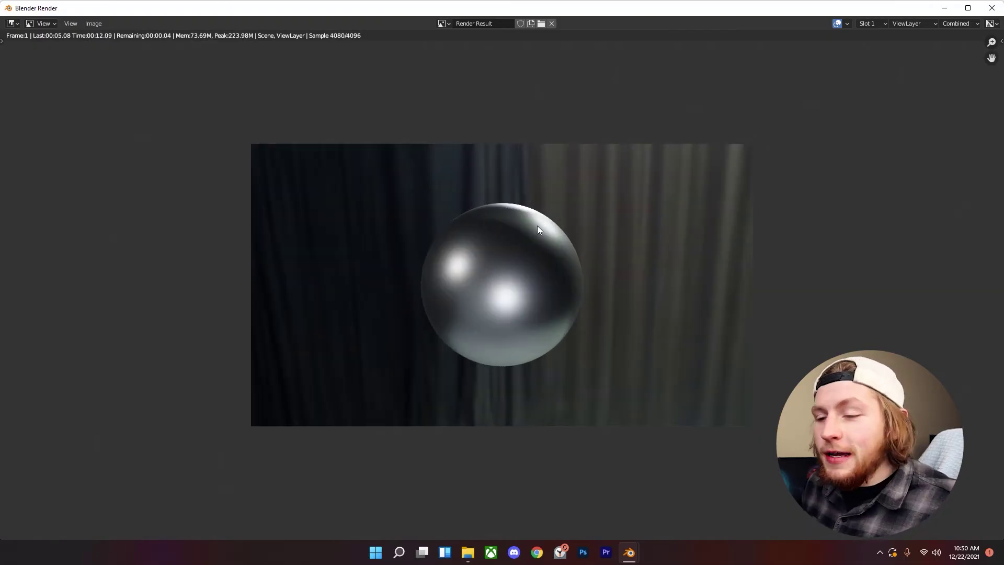